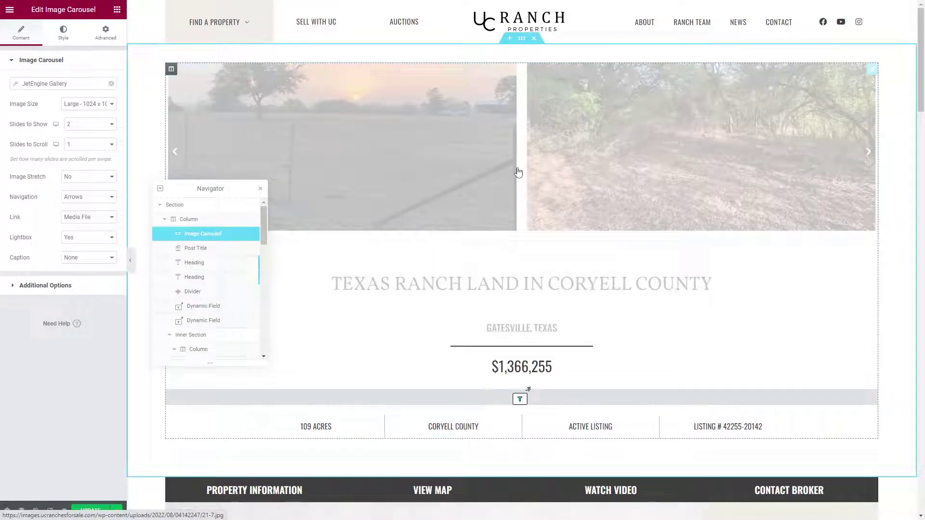
Keep the image slider showing two slides at once
click(95, 124)
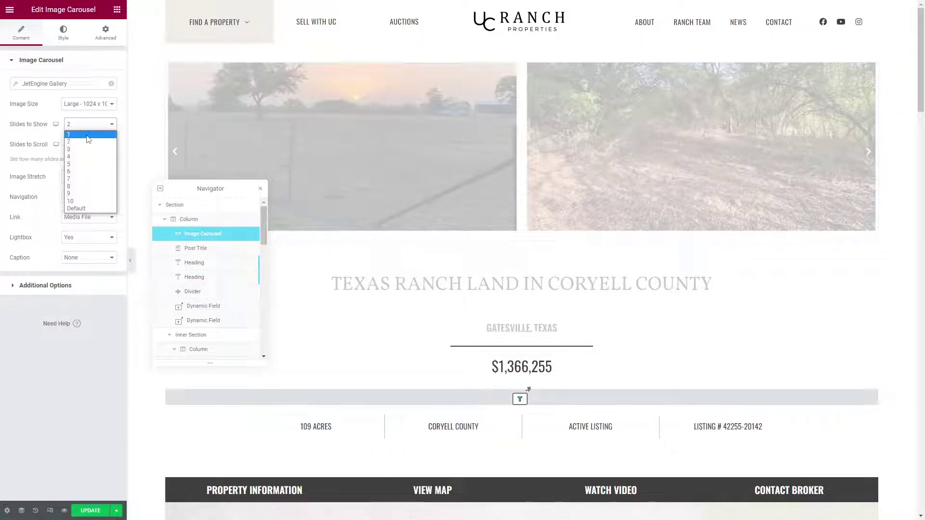
click(219, 146)
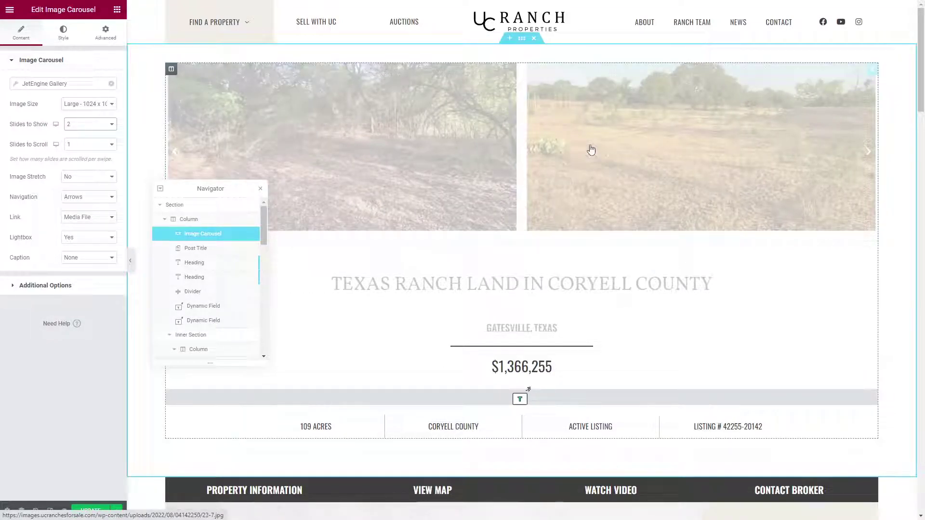
scroll(682, 154, down, 1)
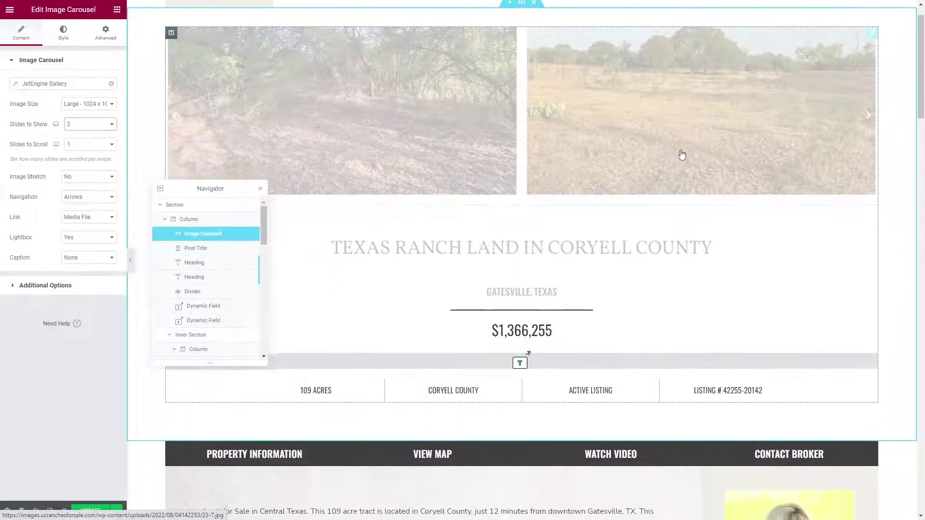
scroll(667, 111, down, 1)
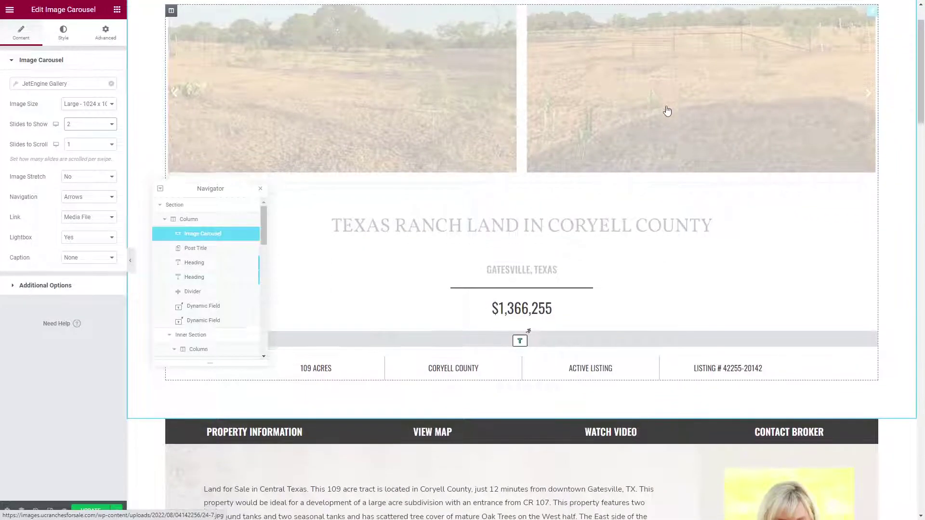
Inspect the dynamic sources behind the GATESVILLE, TEXAS location line's city and state tags
click(720, 184)
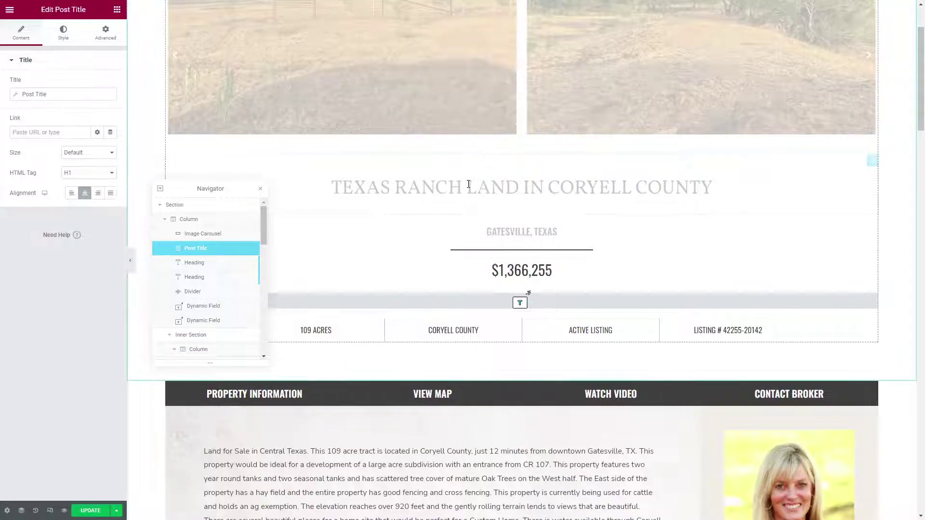
scroll(467, 186, down, 1)
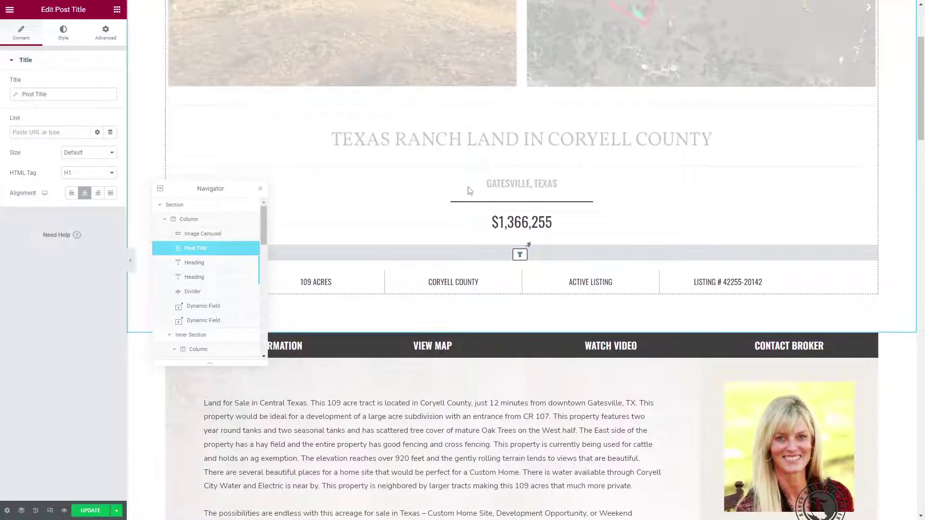
click(502, 185)
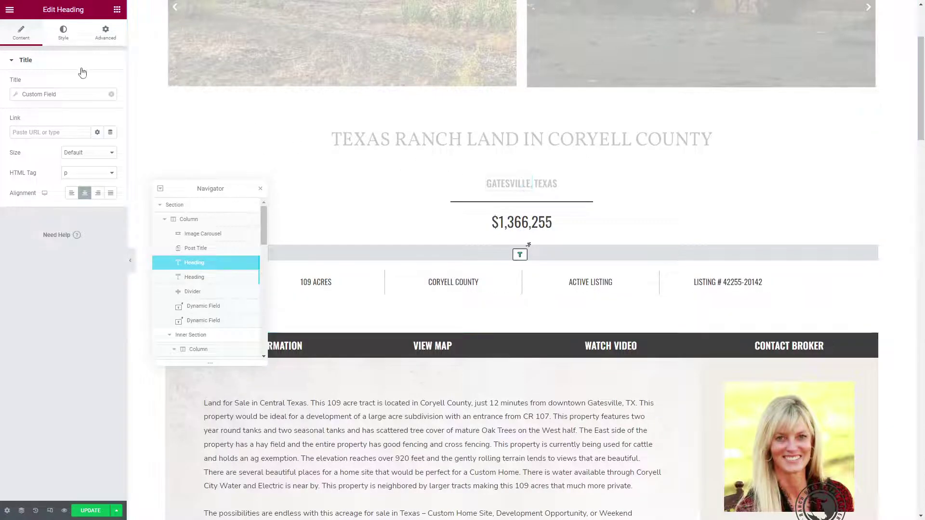
click(76, 94)
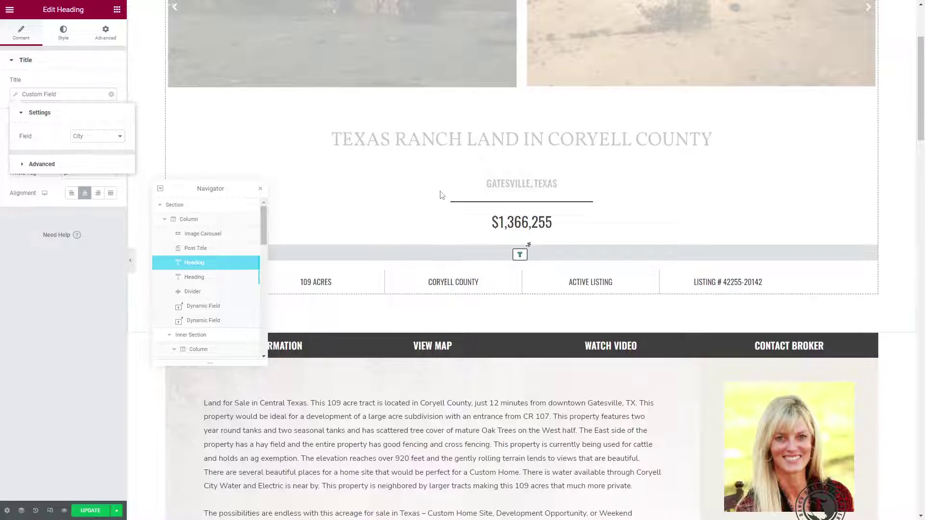
click(550, 185)
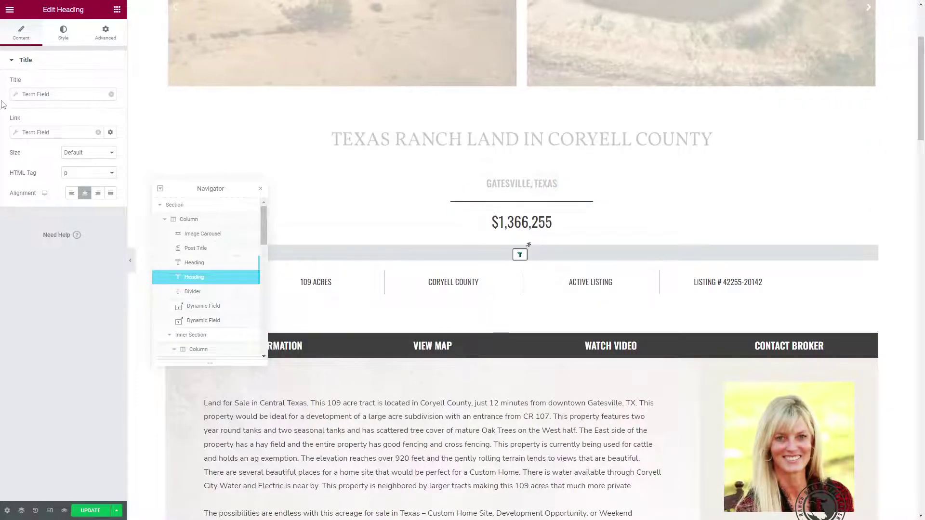
click(46, 95)
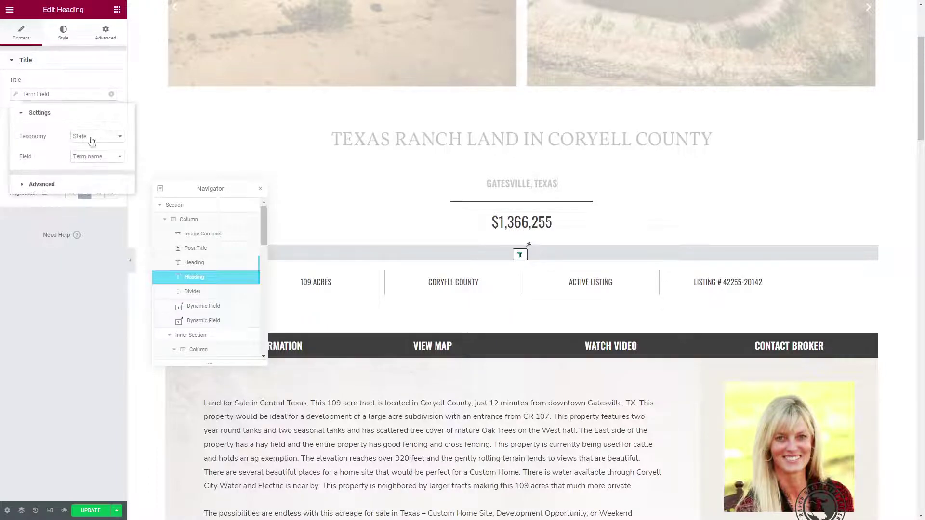
click(60, 184)
click(51, 115)
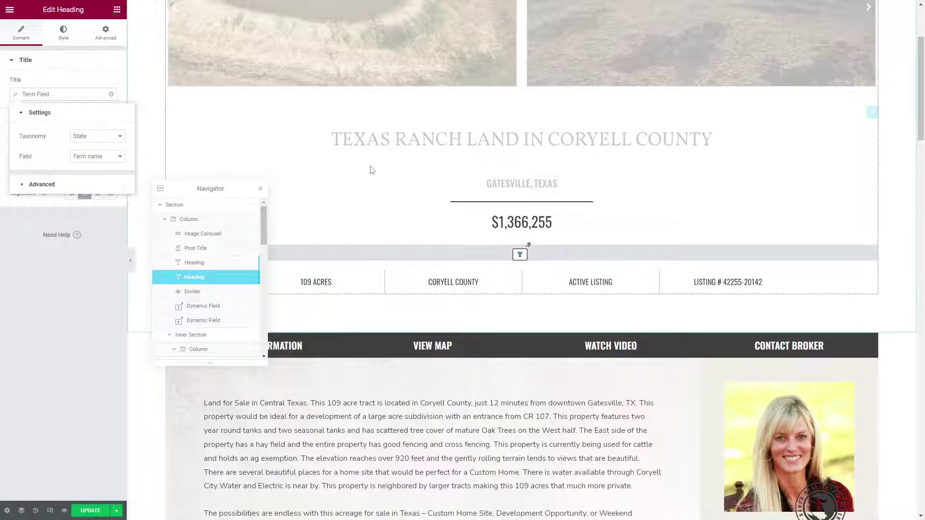
Review the City field and its before/after text options on the GATESVILLE heading
click(510, 183)
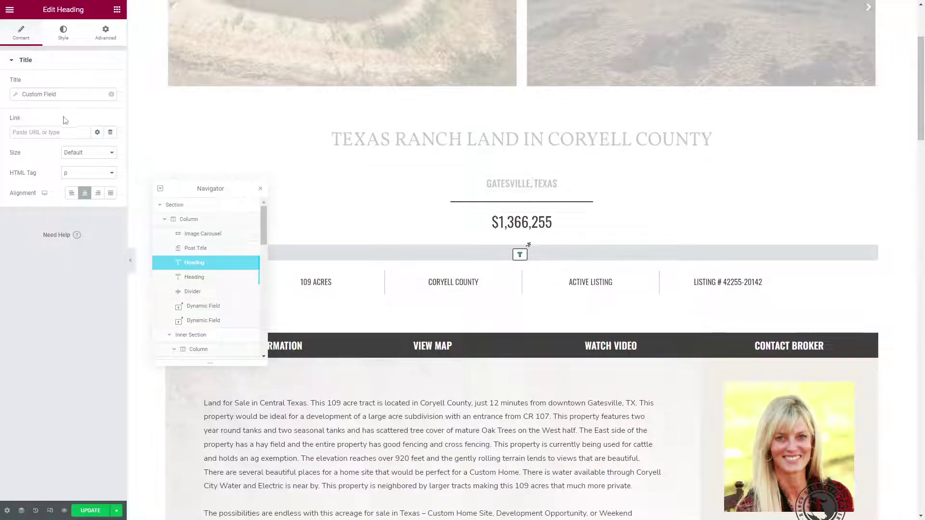
click(55, 94)
click(62, 169)
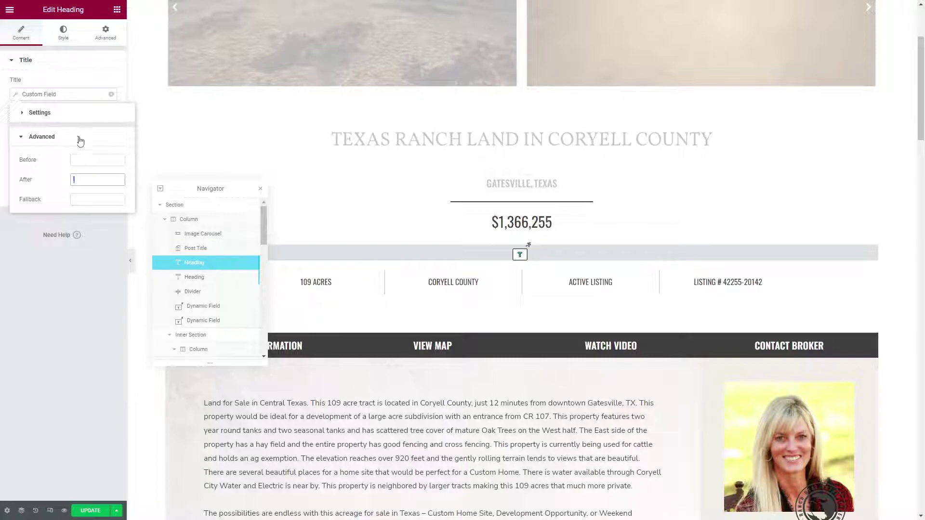
click(62, 112)
click(52, 93)
click(72, 61)
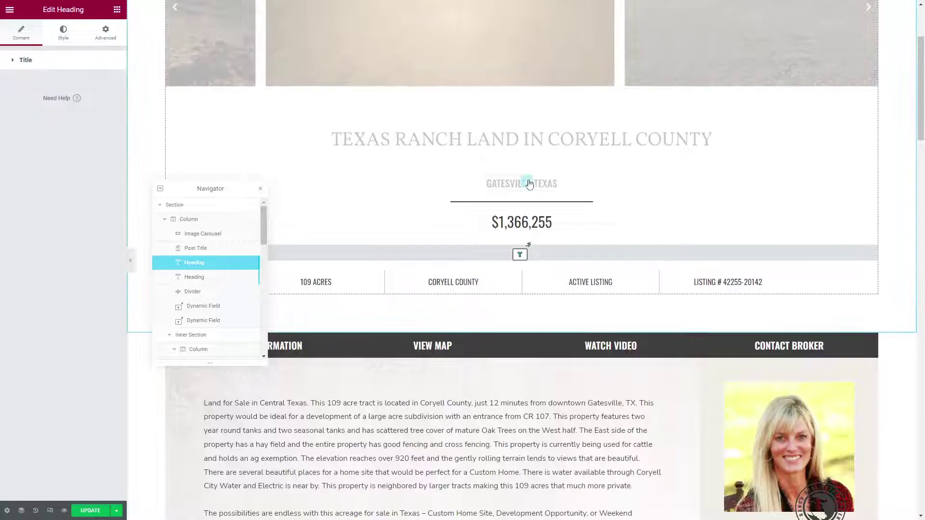
Add a trial heading below the property title that pulls the property's City custom field
click(117, 10)
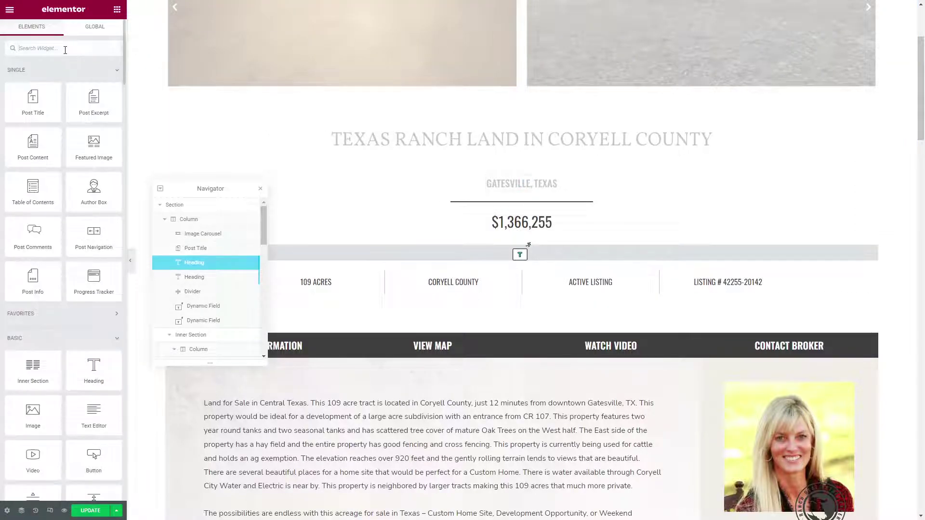
text(titl)
drag(33, 81, 425, 173)
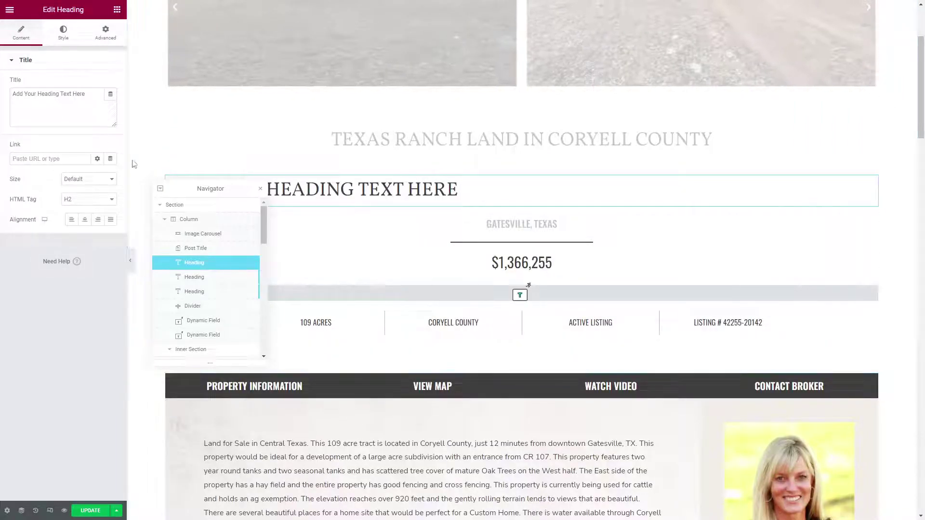
click(110, 95)
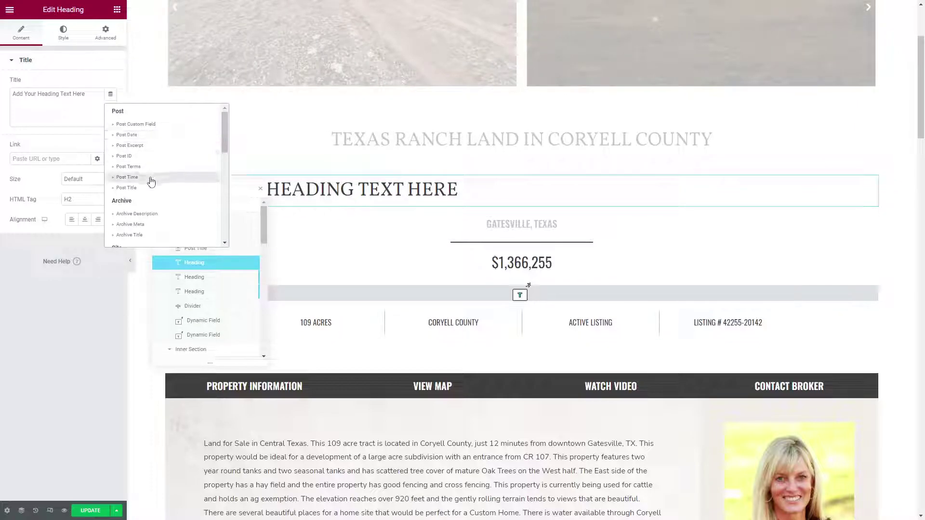
scroll(154, 178, down, 3)
scroll(157, 179, down, 5)
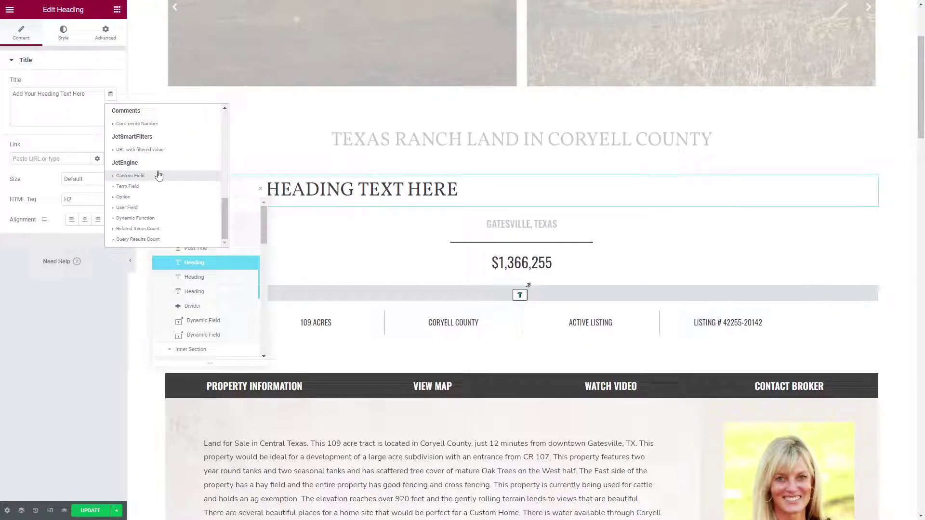
click(159, 177)
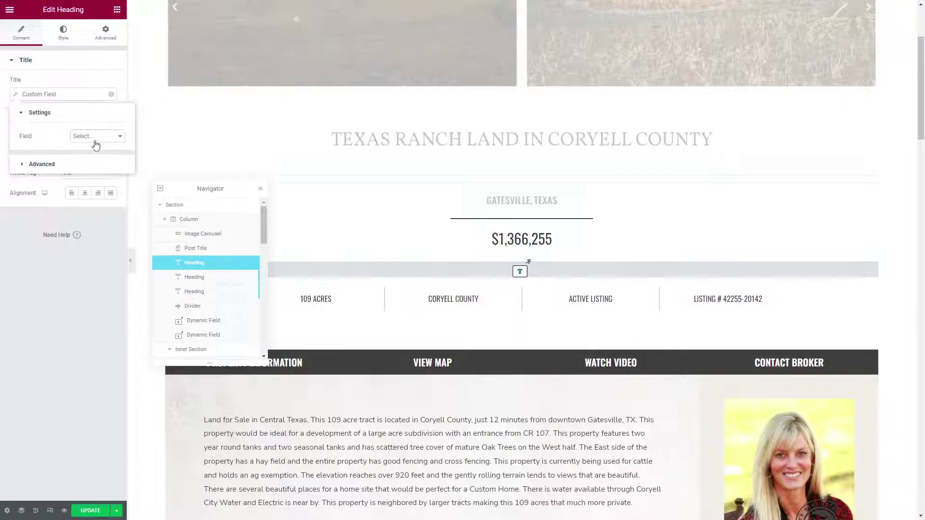
click(96, 146)
scroll(125, 212, up, 2)
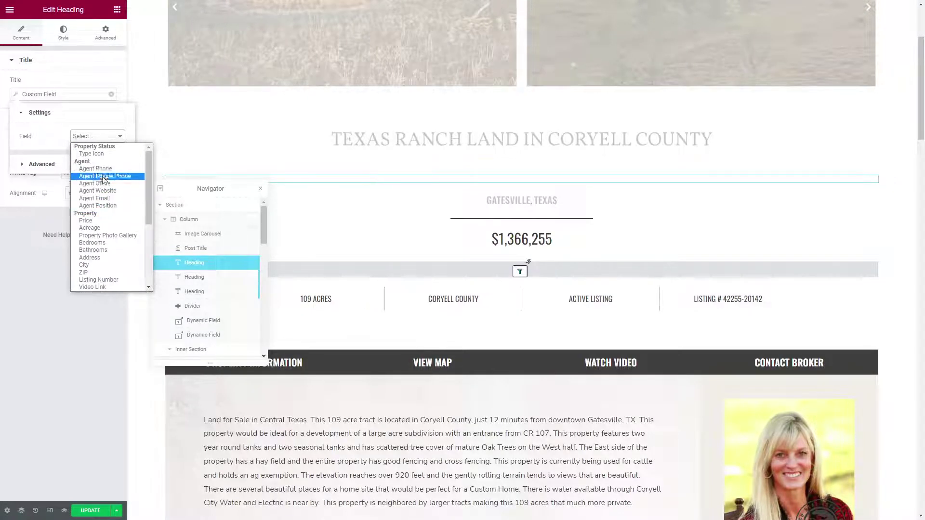
scroll(103, 213, down, 5)
scroll(102, 240, up, 2)
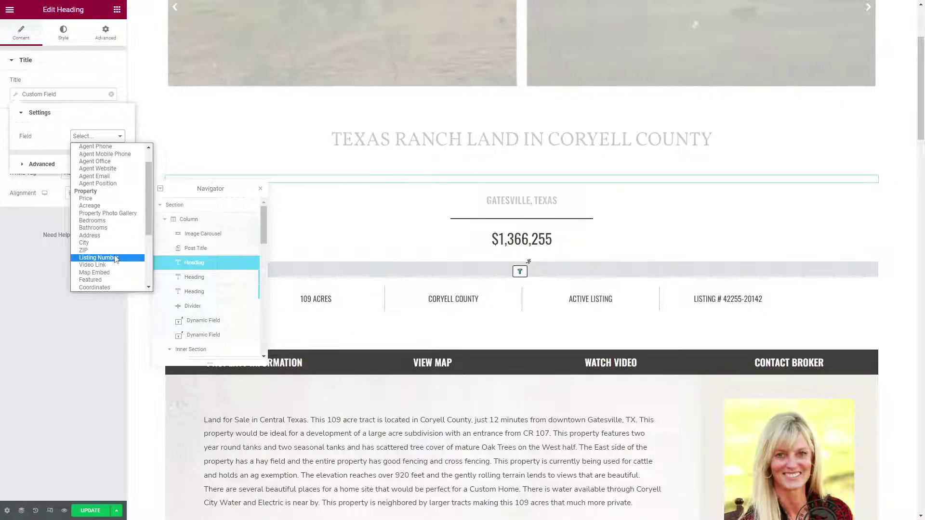
scroll(115, 259, down, 4)
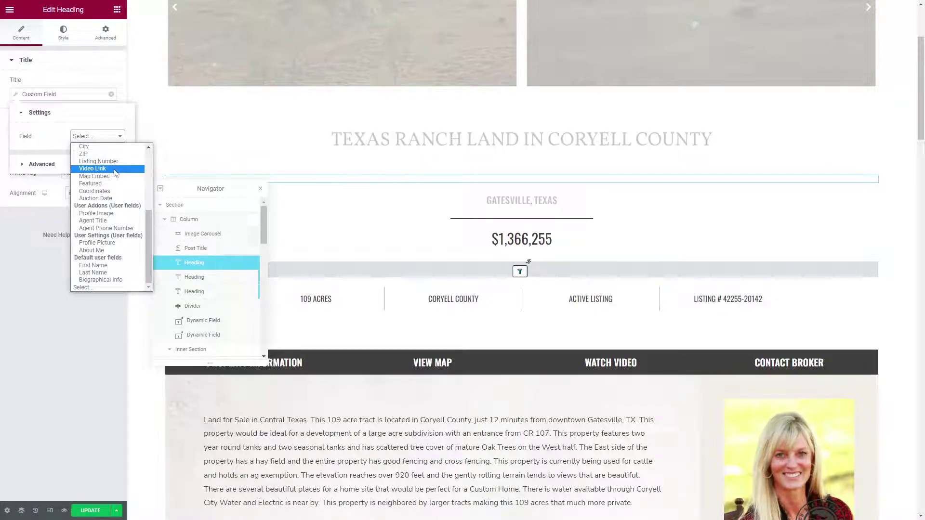
scroll(96, 255, up, 4)
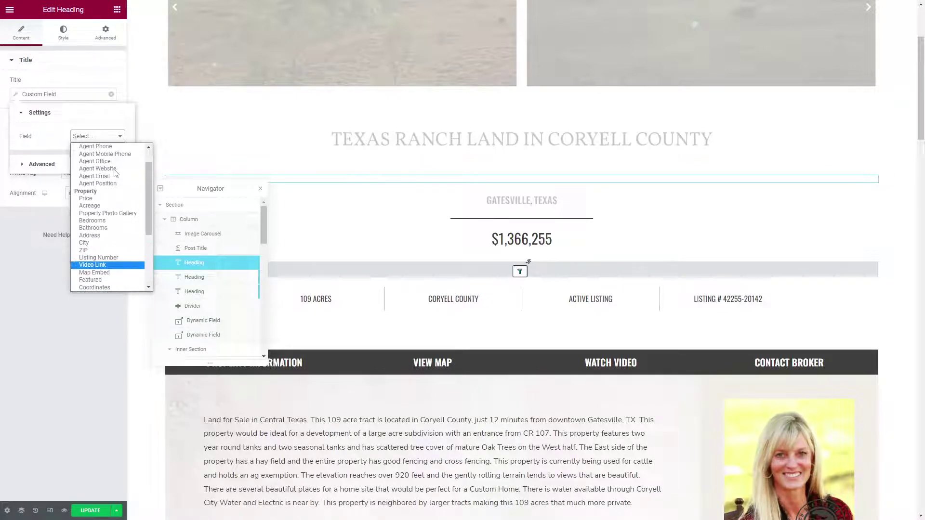
click(84, 243)
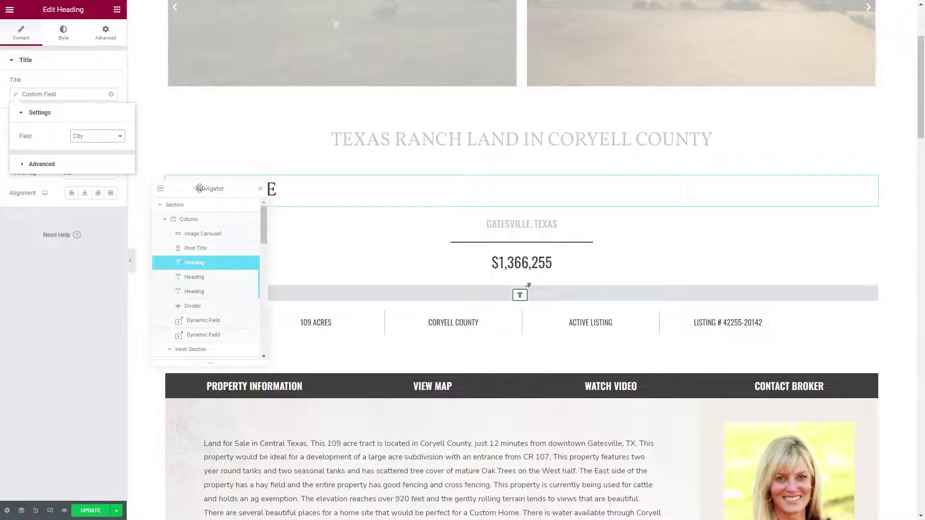
Delete the trial GATESVILLE heading
drag(193, 193, 212, 250)
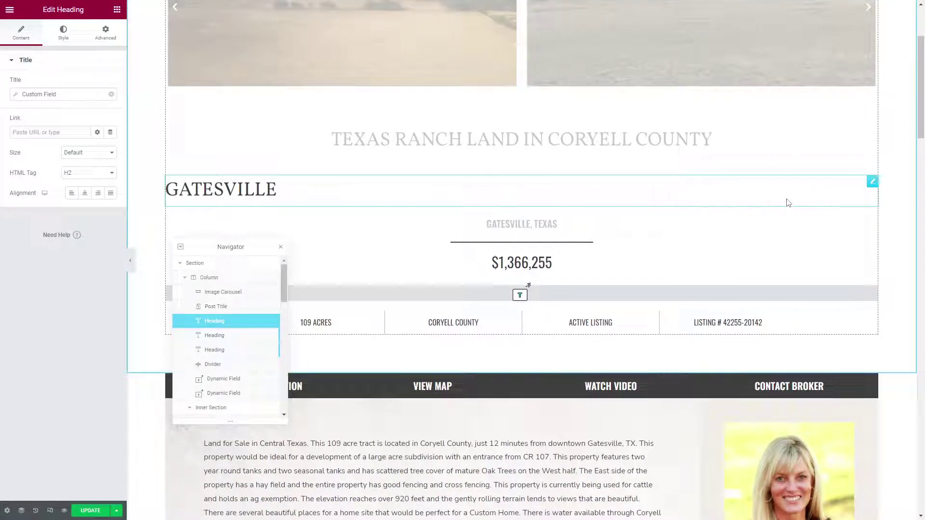
right_click(787, 203)
click(805, 337)
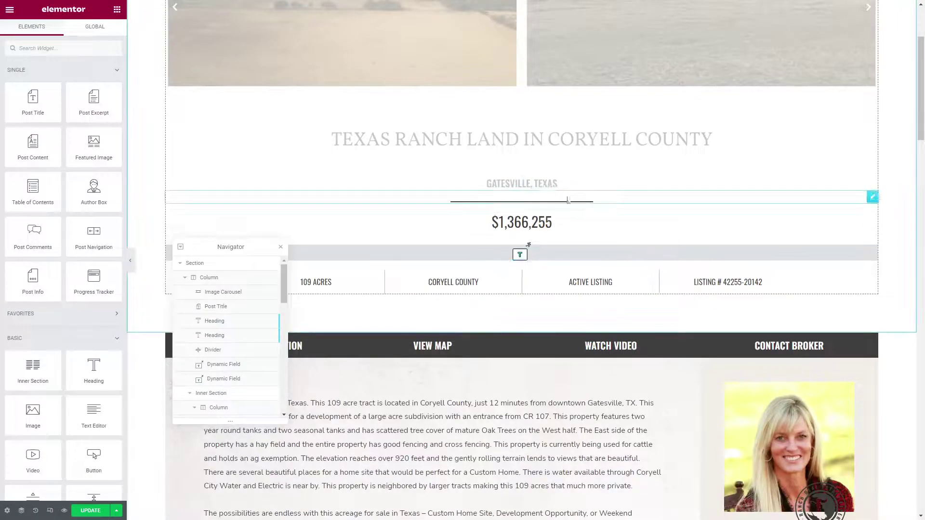
Confirm the $1,366,255 price display uses Meta Data with the Price field
click(522, 221)
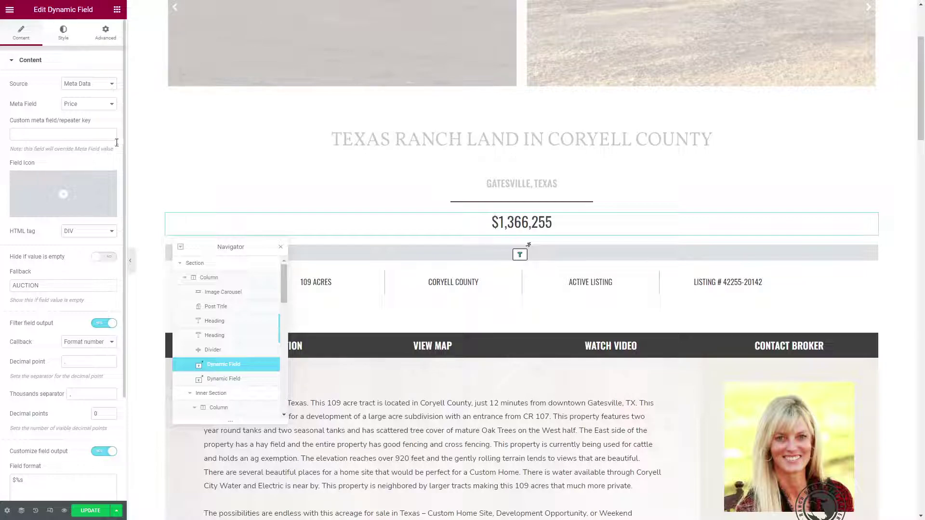
click(95, 85)
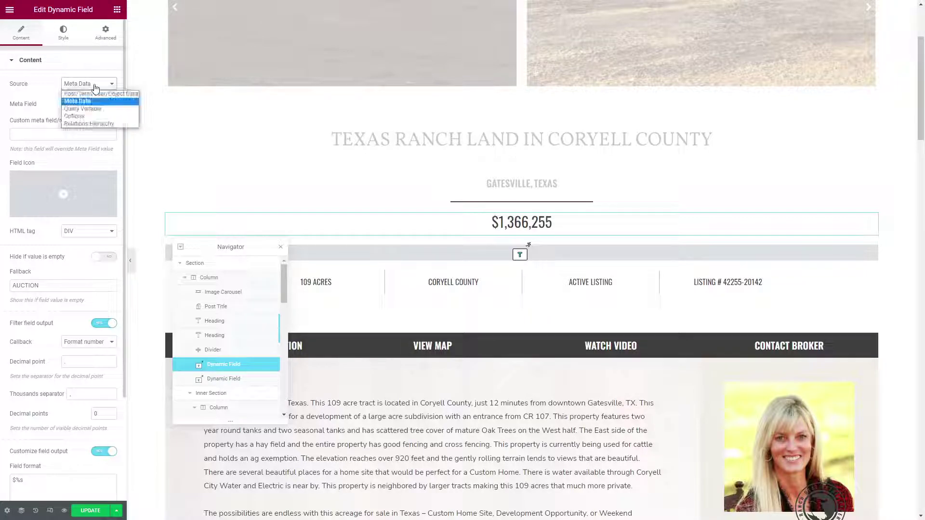
click(94, 87)
click(92, 104)
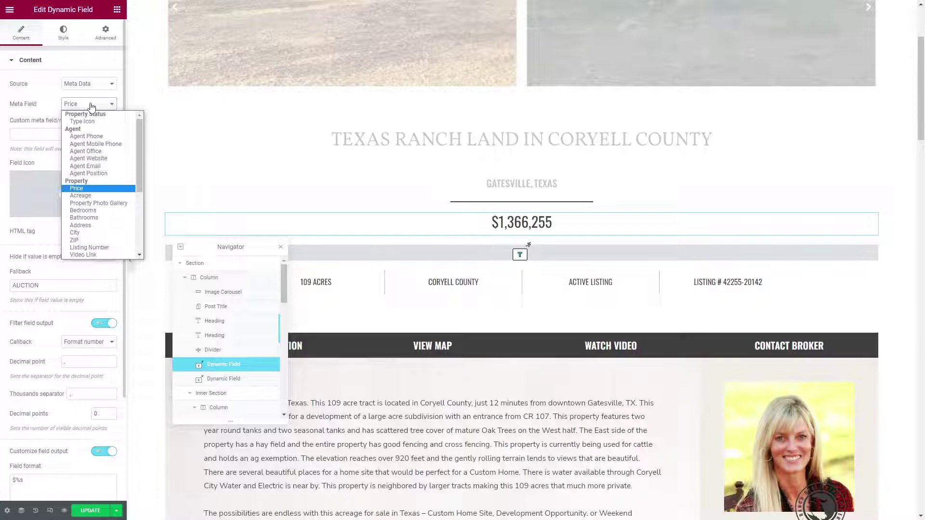
click(92, 105)
scroll(98, 276, down, 2)
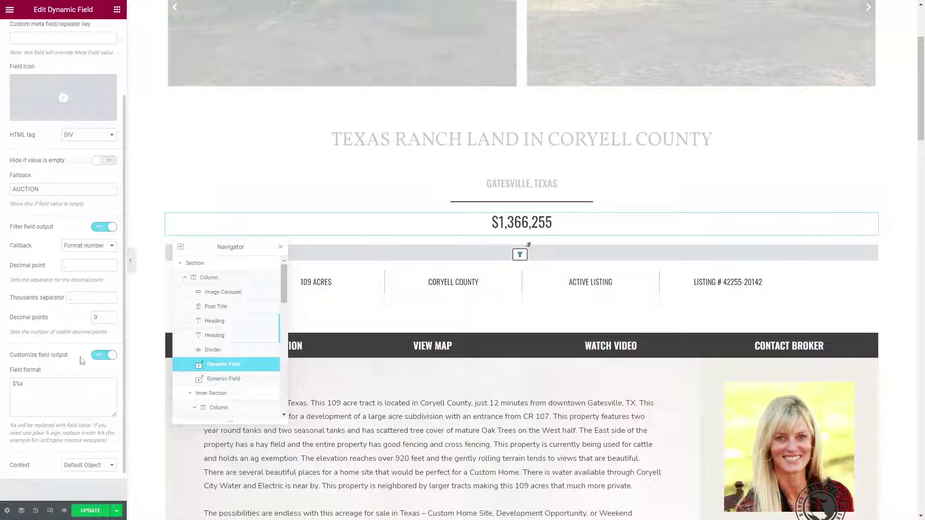
Review the price's '$%s' output format, then open the 109 ACRES stat's settings
click(43, 386)
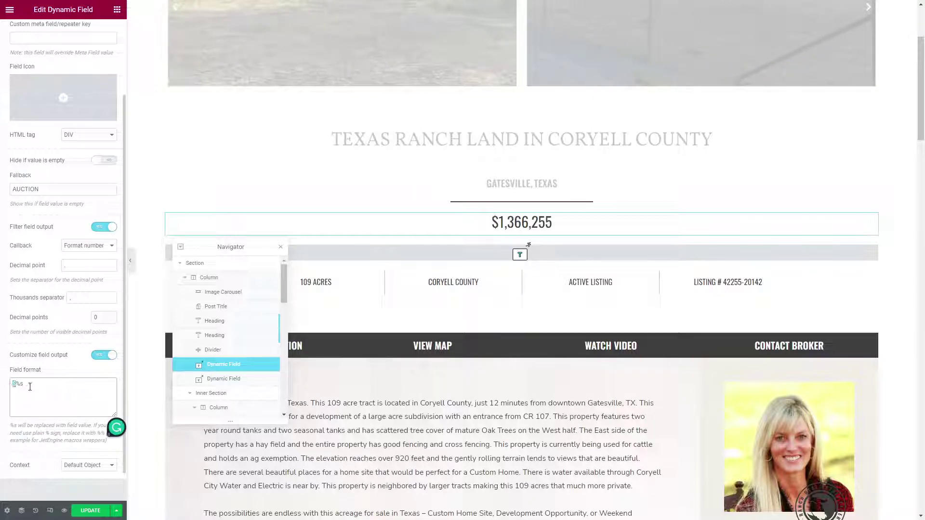
drag(14, 384, 30, 385)
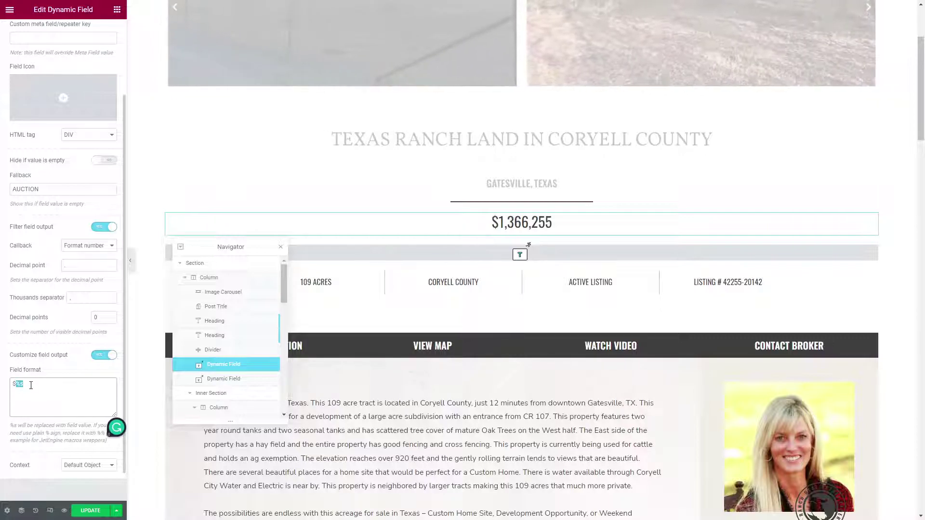
drag(499, 222, 558, 230)
click(62, 384)
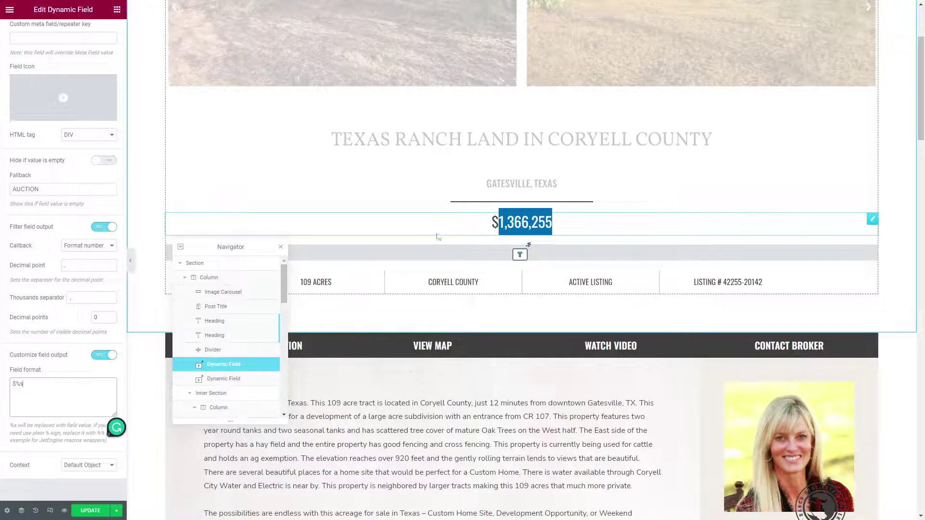
click(36, 385)
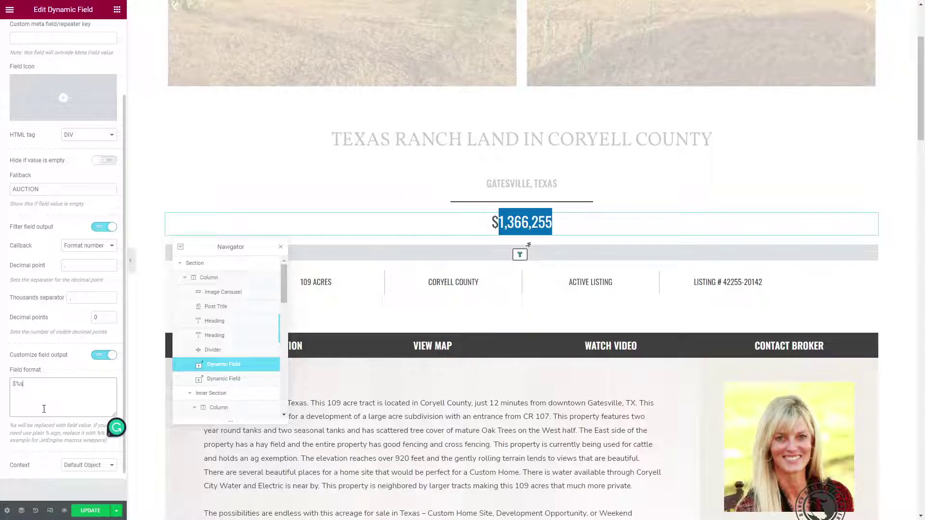
drag(202, 246, 713, 47)
click(305, 289)
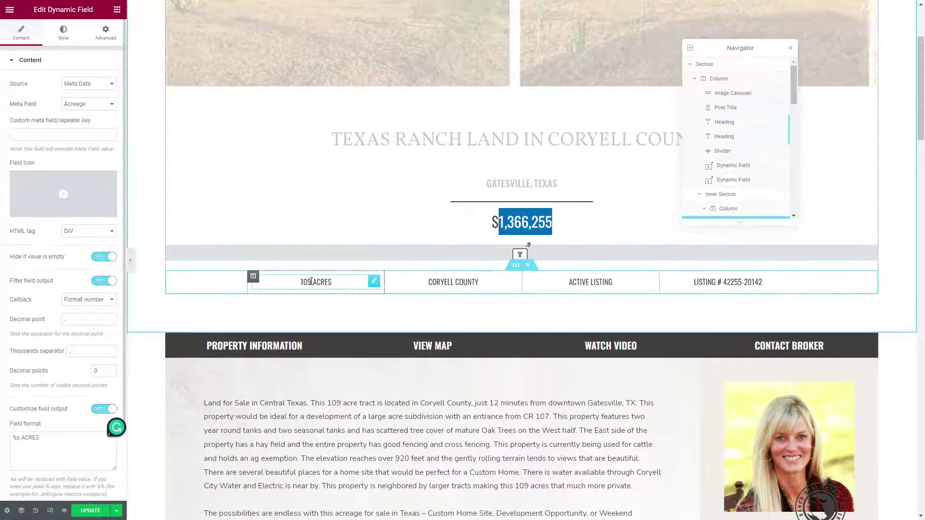
click(453, 282)
click(590, 281)
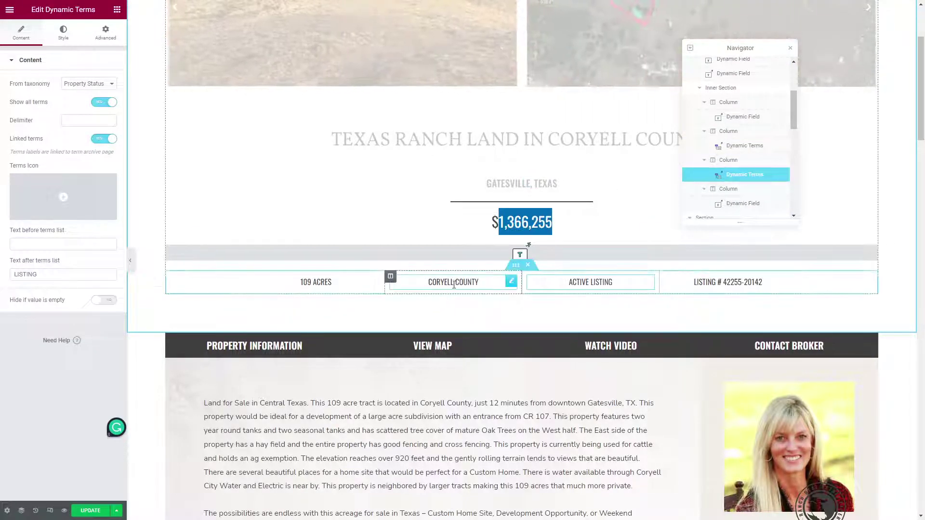
click(726, 284)
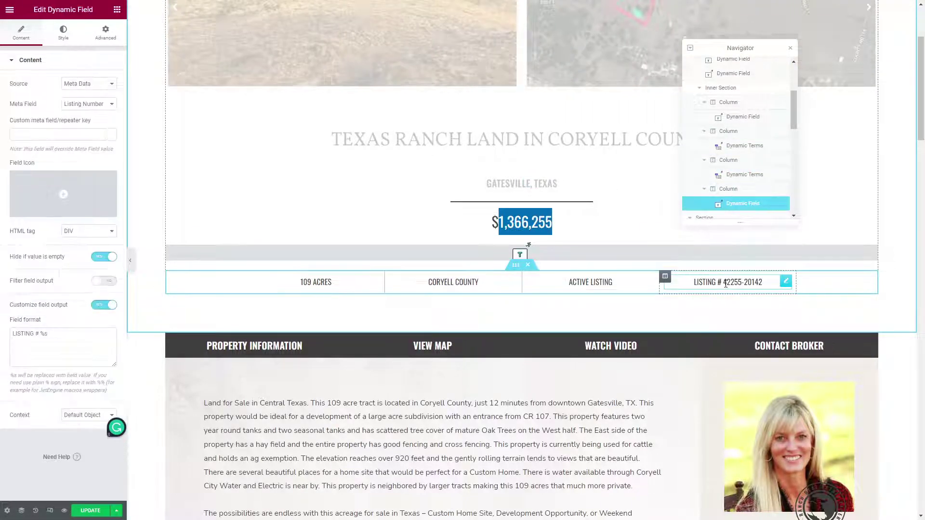
click(433, 291)
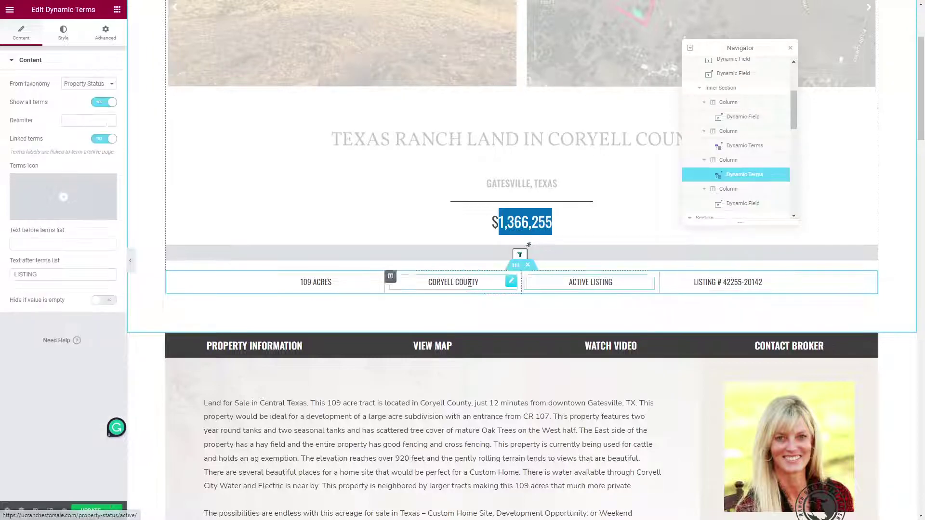
click(315, 283)
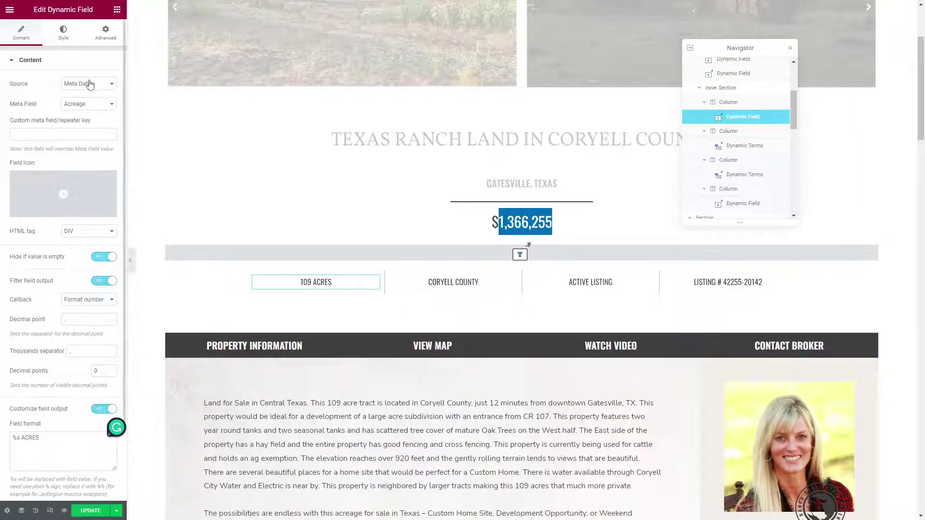
double_click(29, 437)
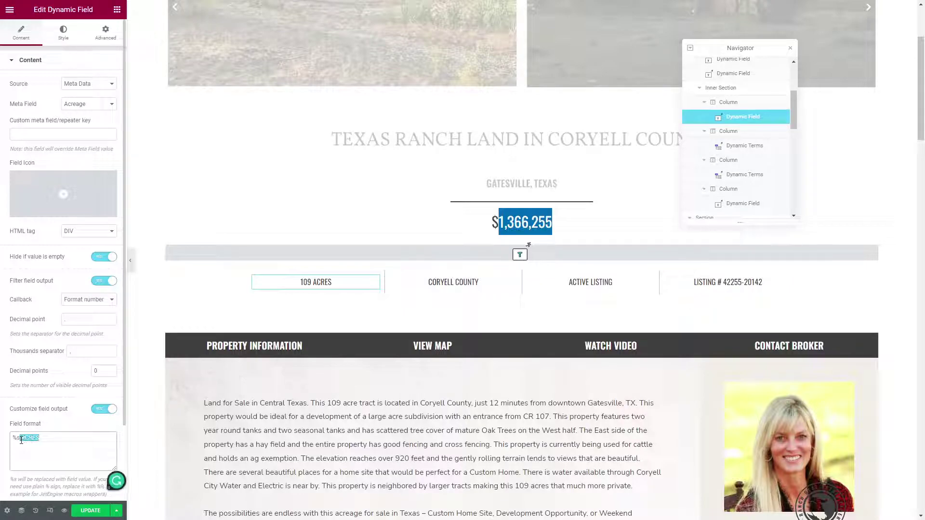
click(511, 281)
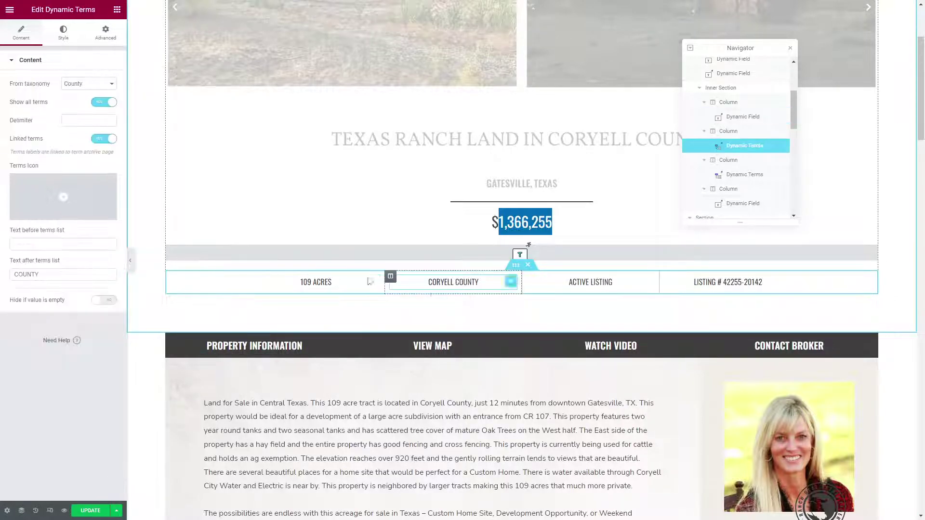
click(56, 276)
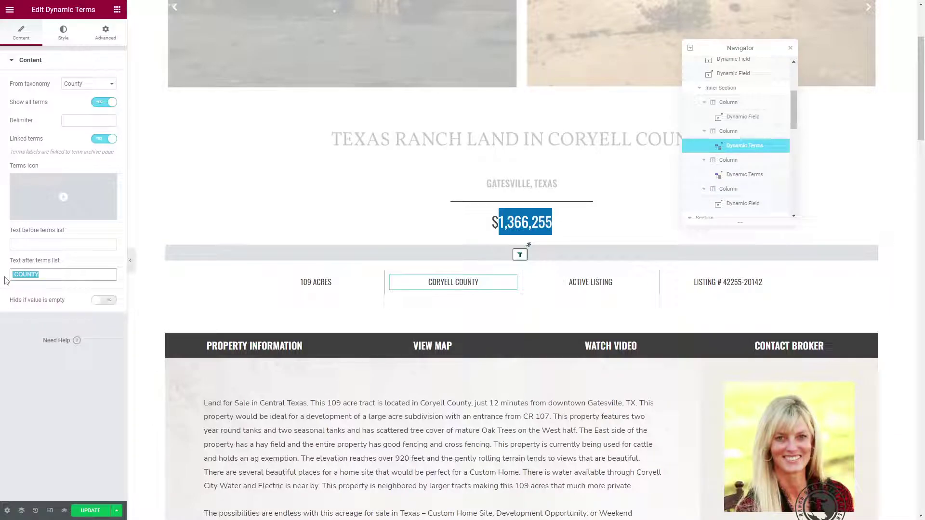
click(558, 282)
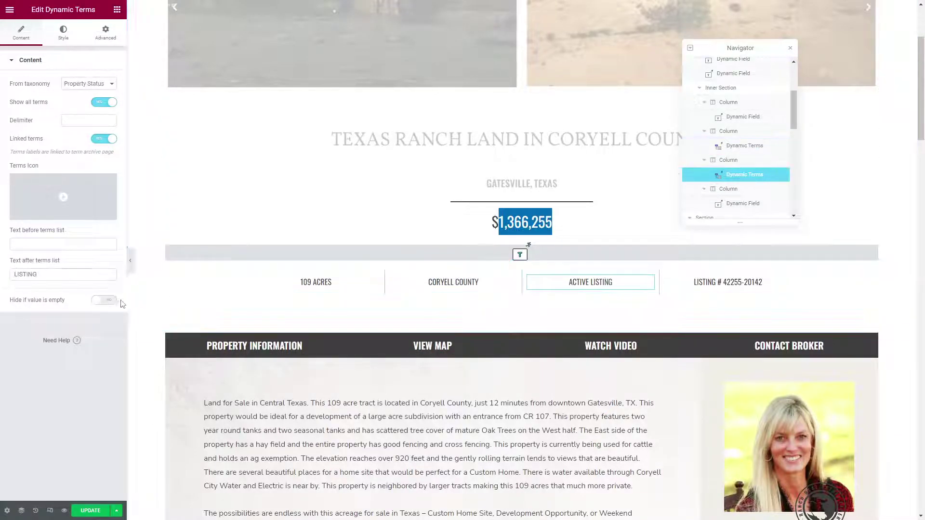
drag(38, 274, 9, 277)
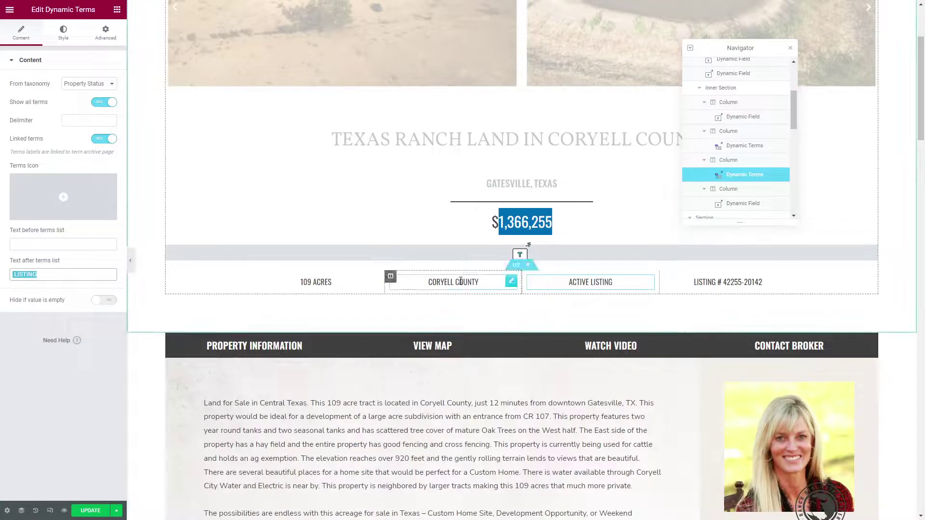
click(446, 282)
click(353, 285)
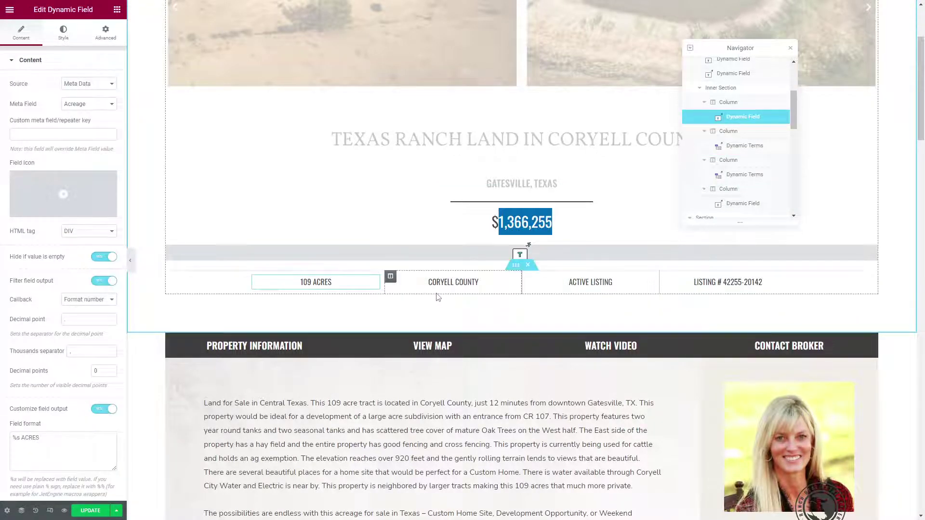
scroll(437, 308, down, 3)
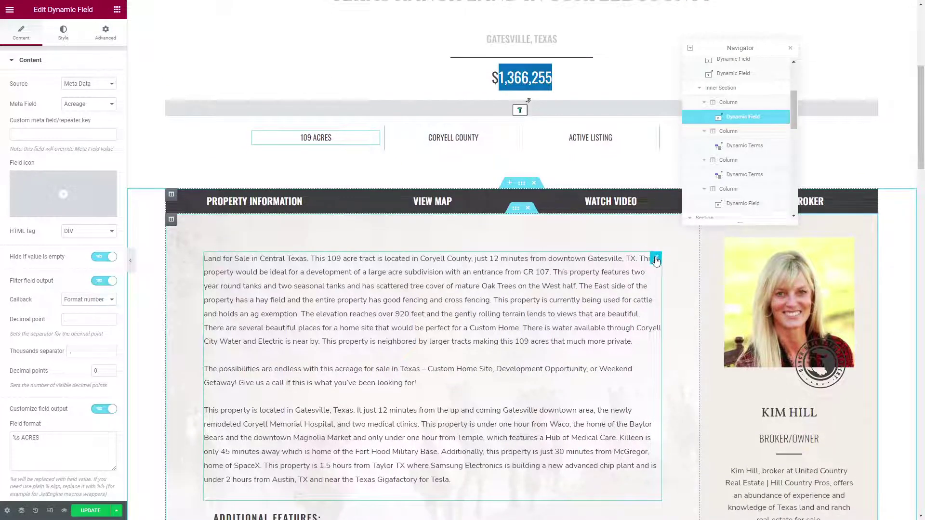
Open the agent card's Listing Grid settings, showing 1 column and 3 posts
click(656, 260)
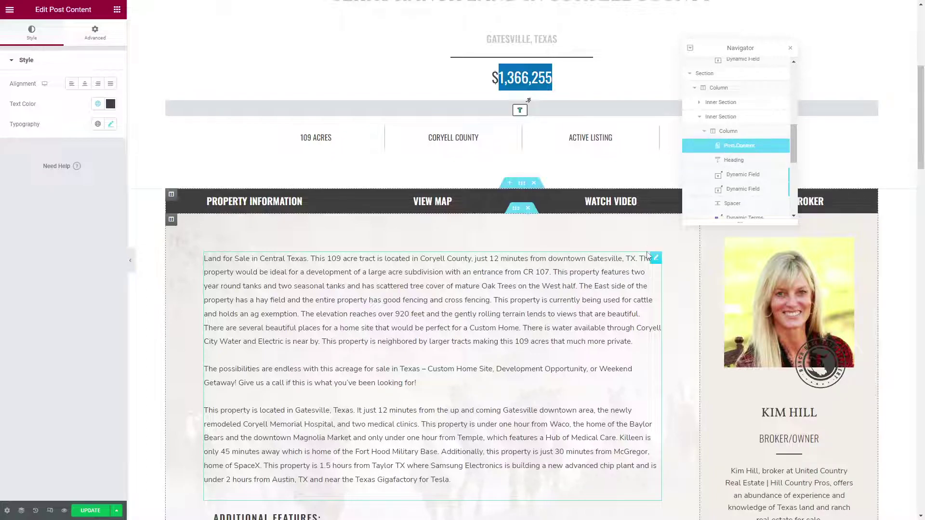
drag(702, 48, 274, 76)
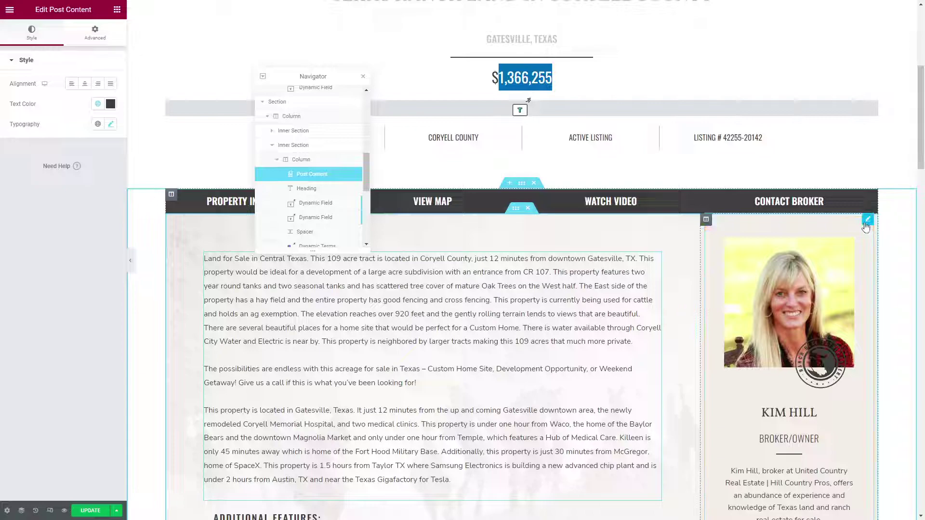
click(867, 221)
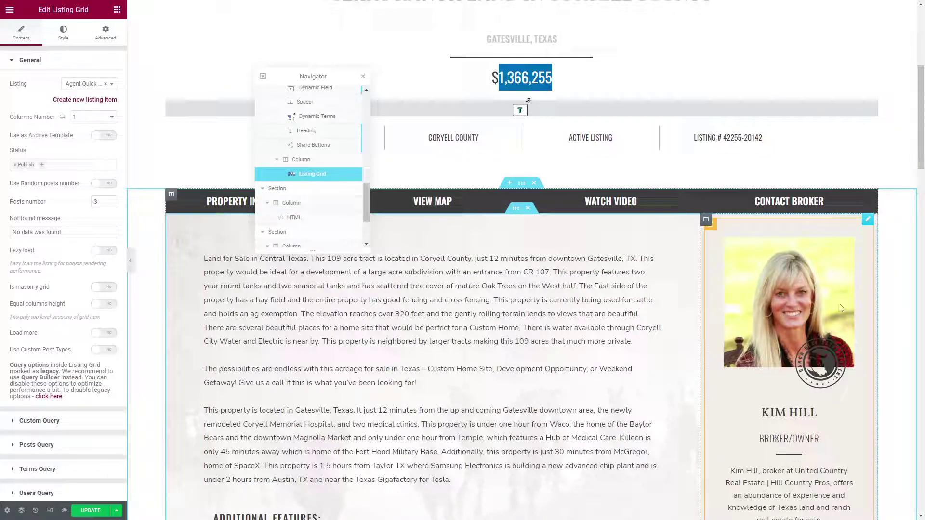
scroll(832, 389, down, 3)
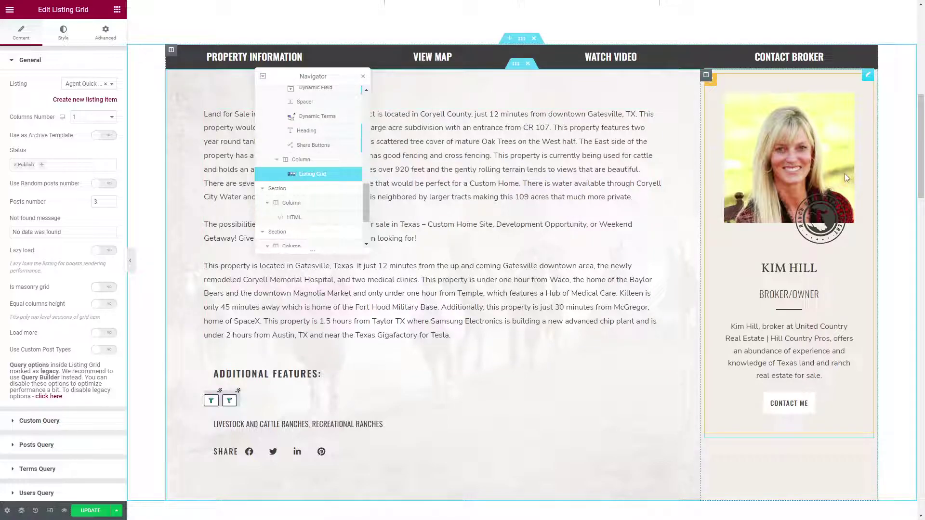
scroll(845, 174, down, 3)
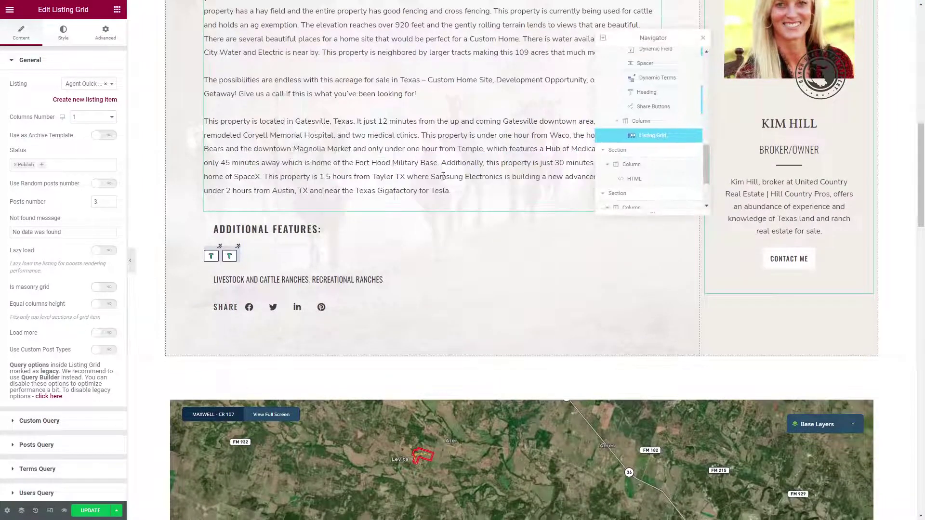
Review the settings of the bedrooms, bathrooms and property features fields
click(219, 256)
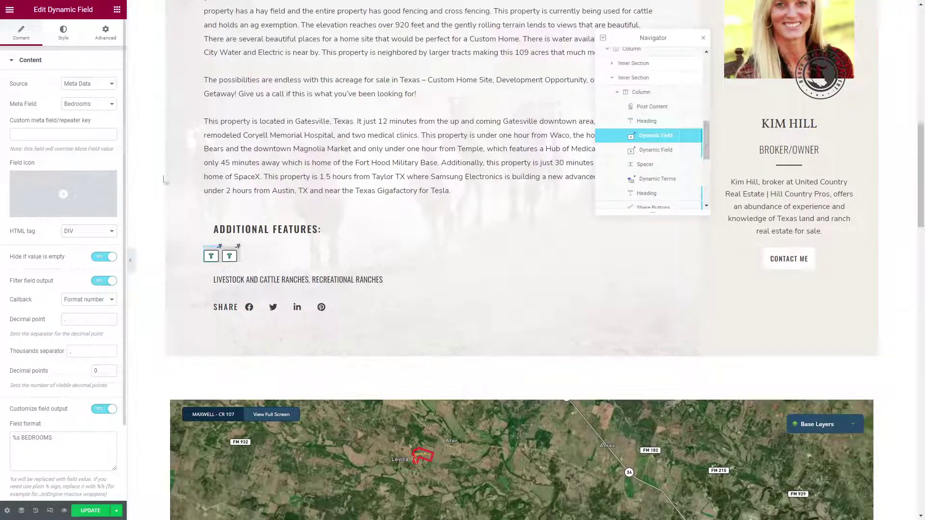
click(239, 257)
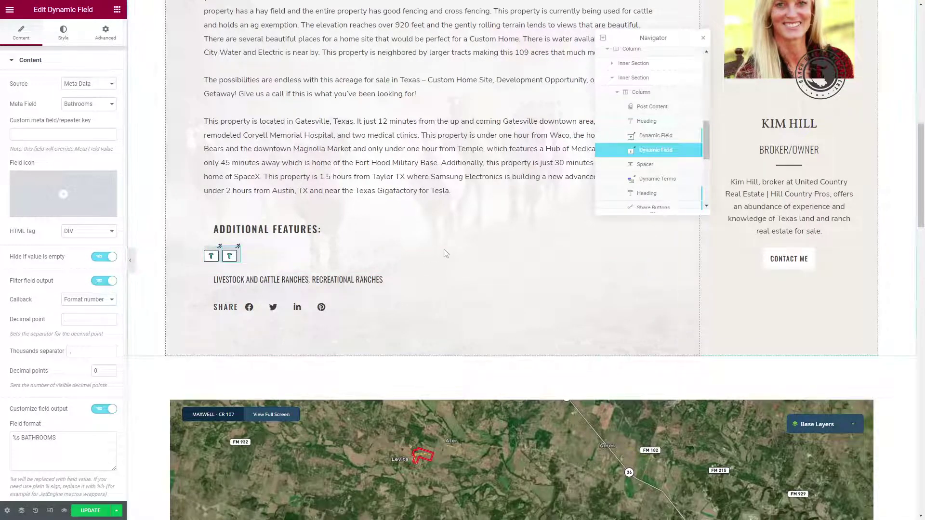
click(270, 285)
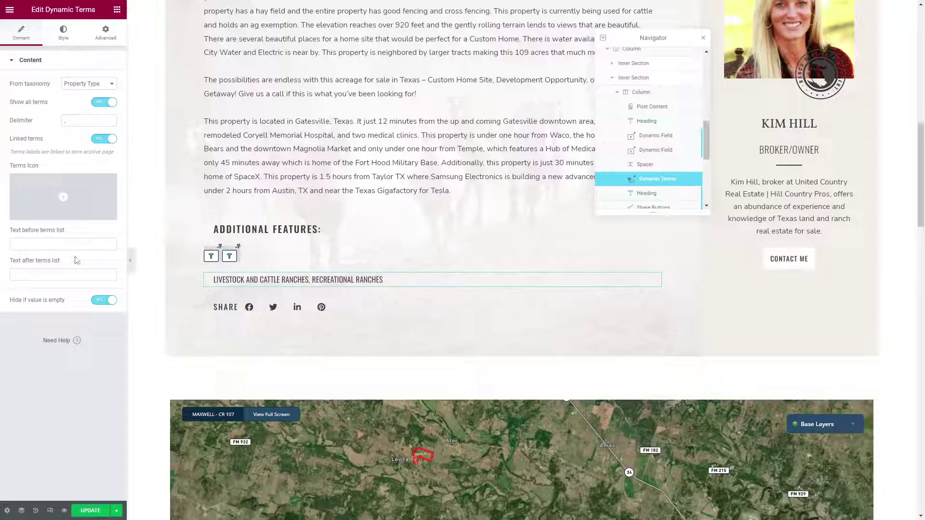
Open the map HTML widget and show it is fed by the Map Embed custom field
scroll(443, 315, down, 4)
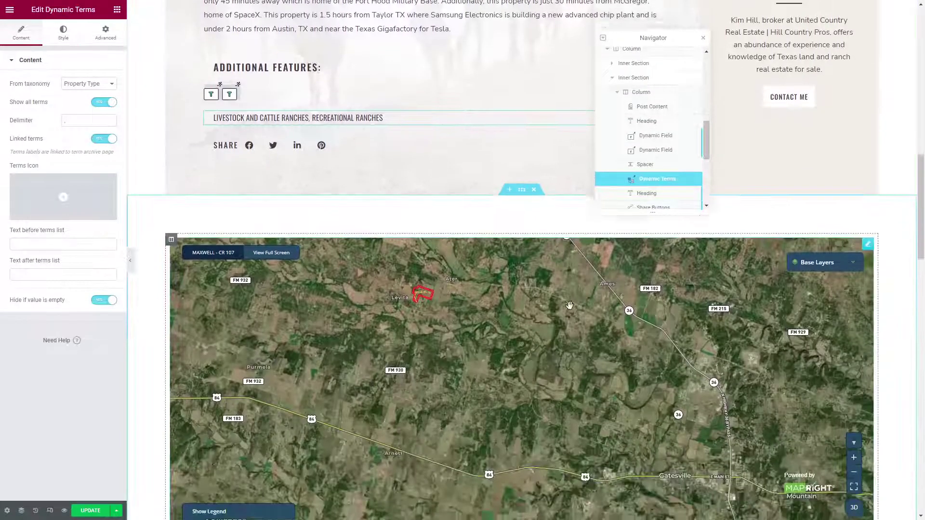
click(868, 201)
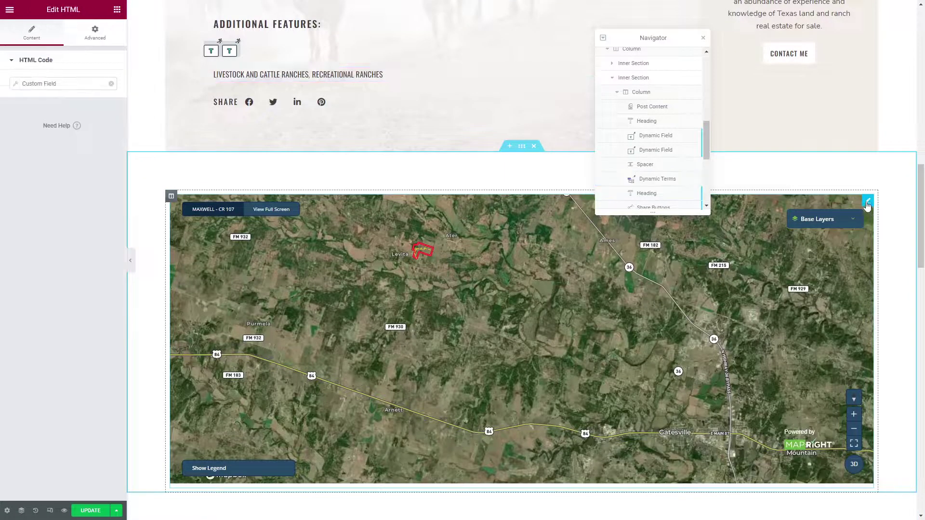
click(58, 83)
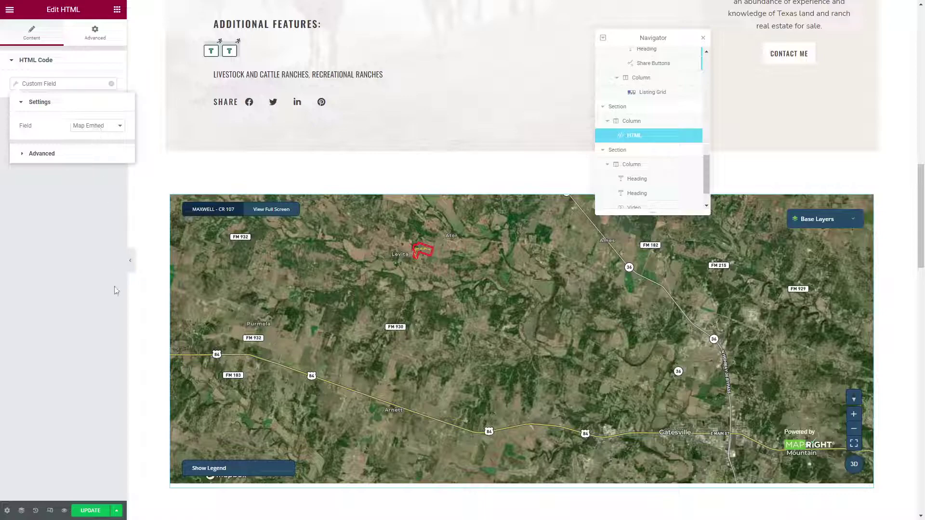
click(110, 317)
scroll(669, 310, down, 8)
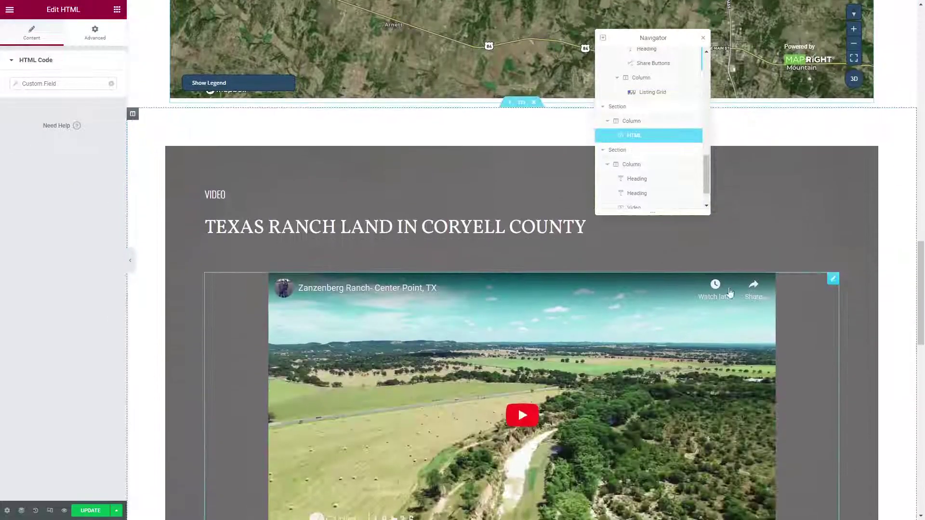
Open the YouTube Video widget and show its link comes from the Video Link field
click(833, 279)
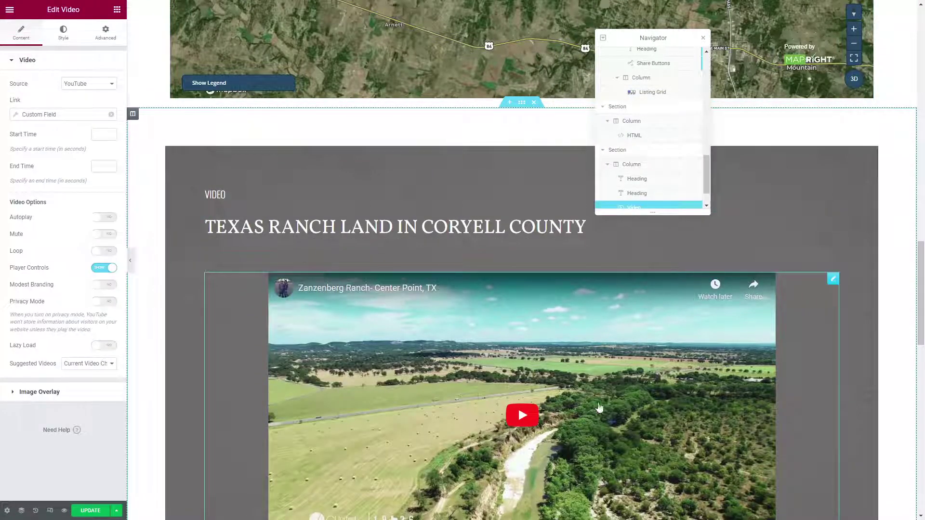
scroll(724, 337, down, 2)
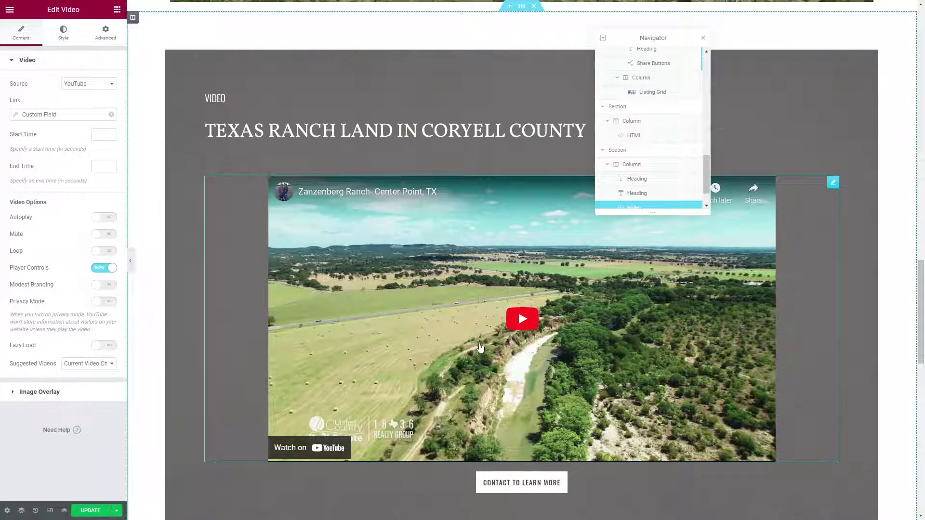
click(69, 116)
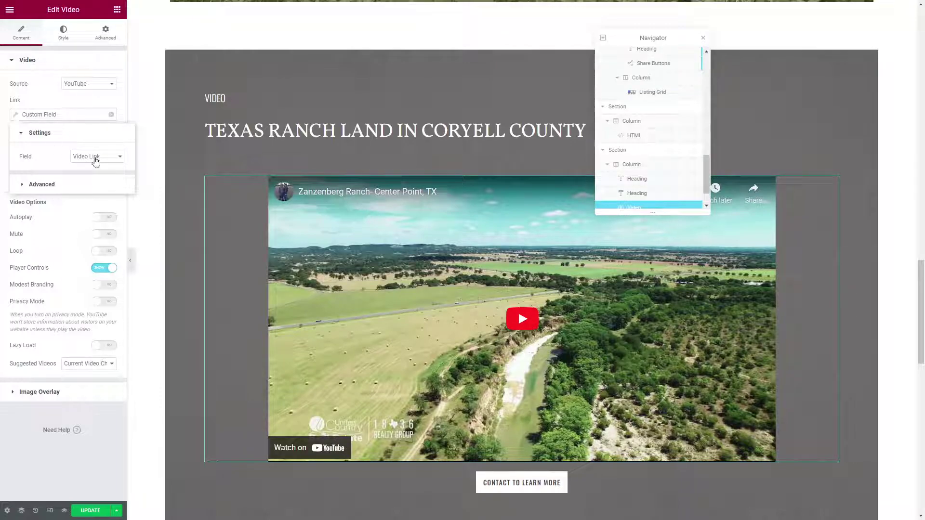
scroll(507, 239, down, 3)
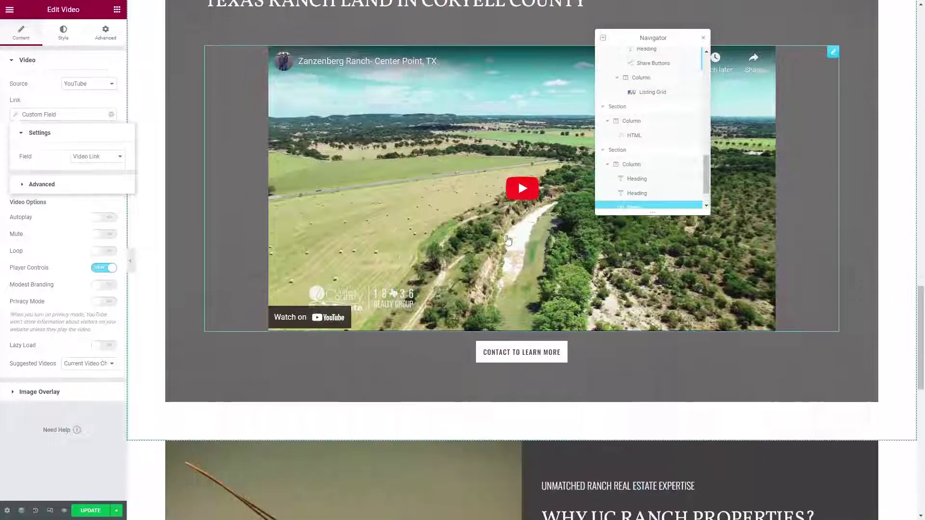
scroll(507, 240, up, 15)
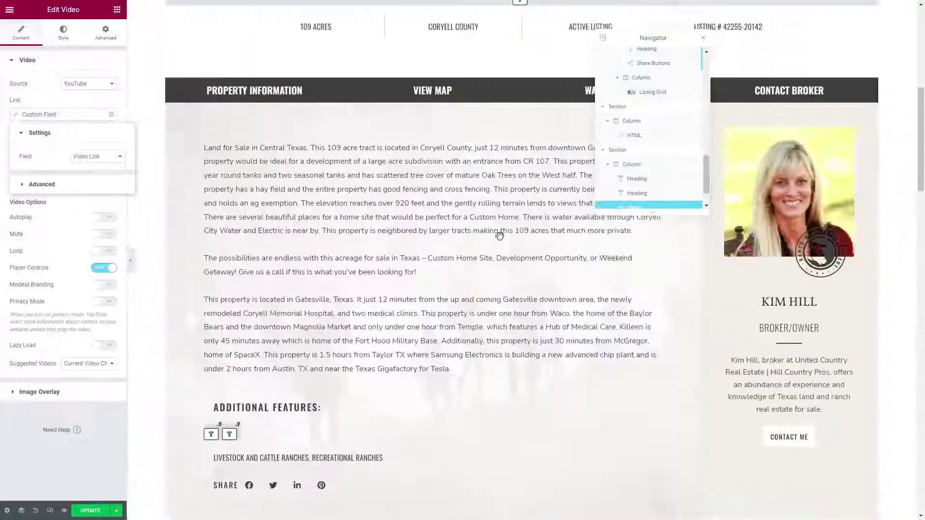